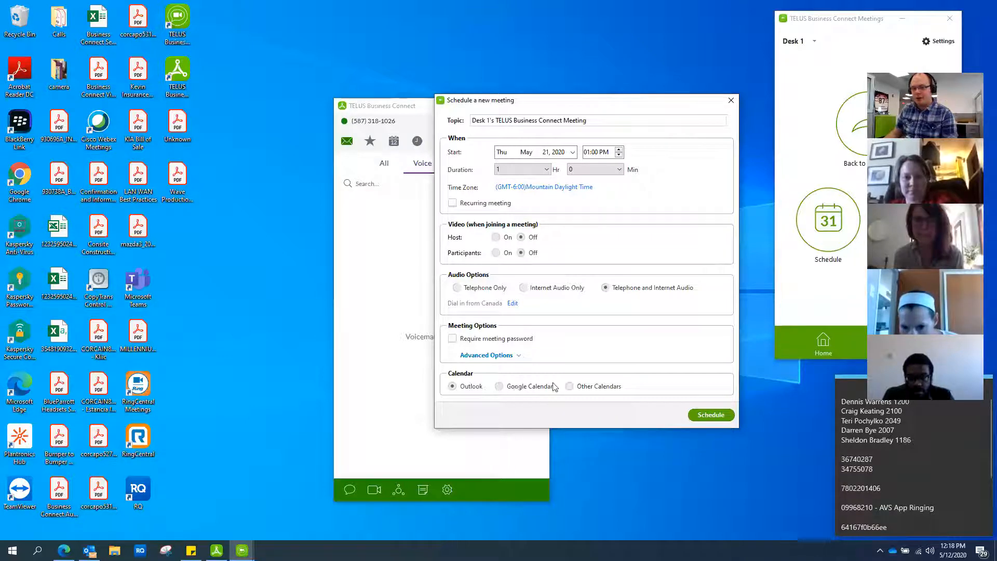
Step: Schedule the May 21, 2020, 1:00 PM one-hour meeting under Other Calendars
{"action": "left_click", "coordinate": [570, 387]}
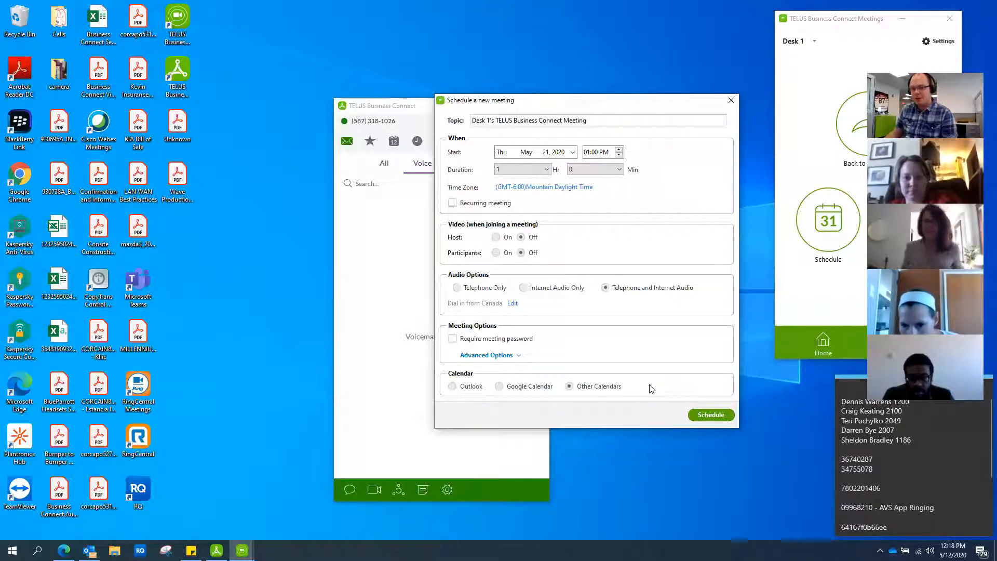
{"action": "left_click", "coordinate": [711, 415]}
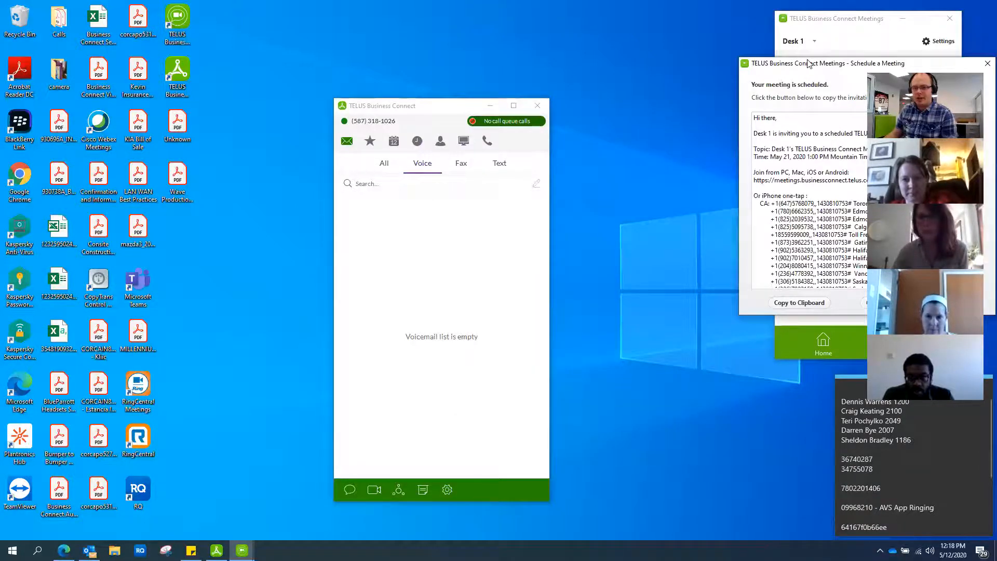
Step: Center the confirmation window and copy the meeting invitation text to the clipboard
{"action": "left_click_drag", "start_coordinate": [814, 63], "coordinate": [580, 103]}
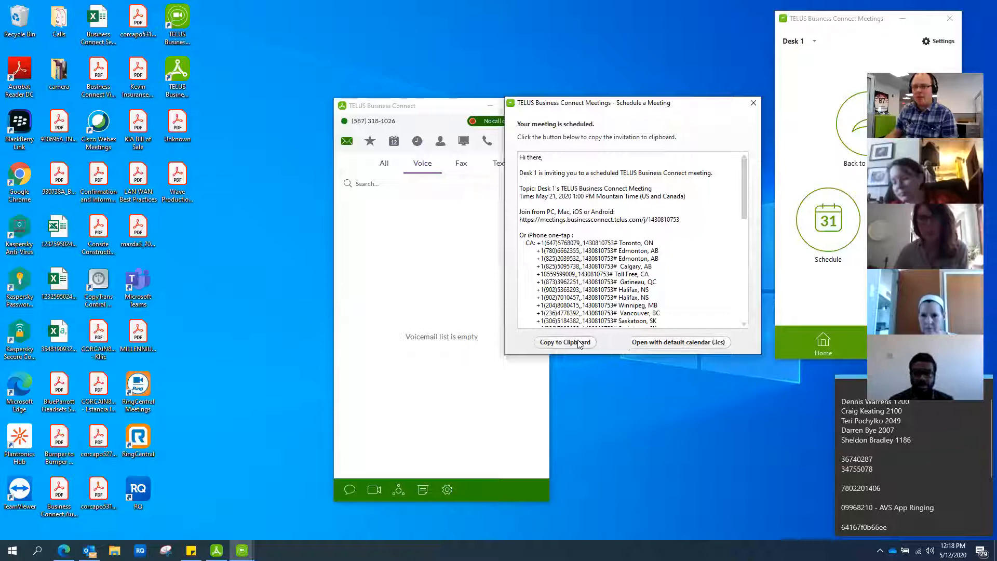
{"action": "scroll", "coordinate": [604, 281], "scroll_direction": "down", "scroll_amount": 6}
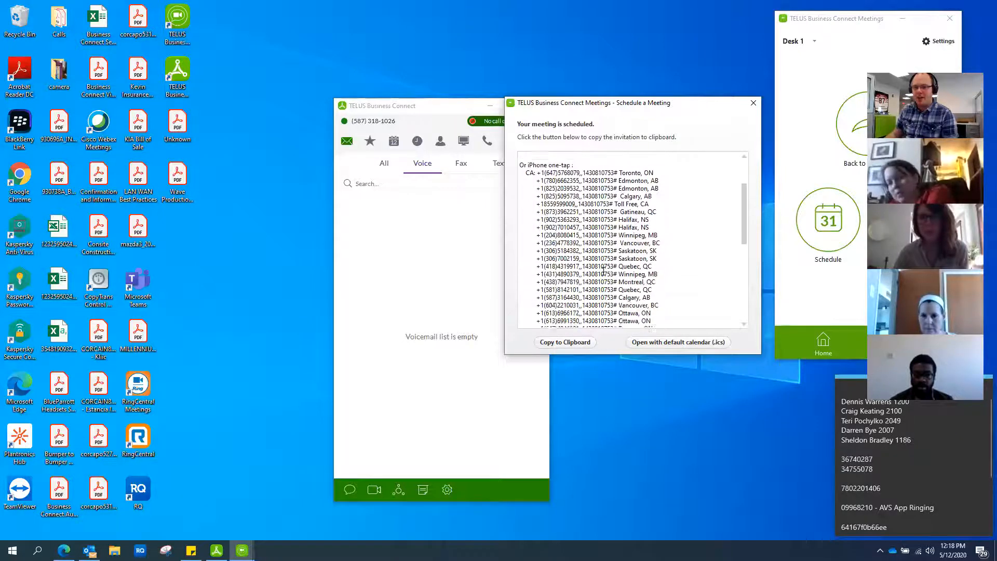
{"action": "scroll", "coordinate": [604, 272], "scroll_direction": "down", "scroll_amount": 5}
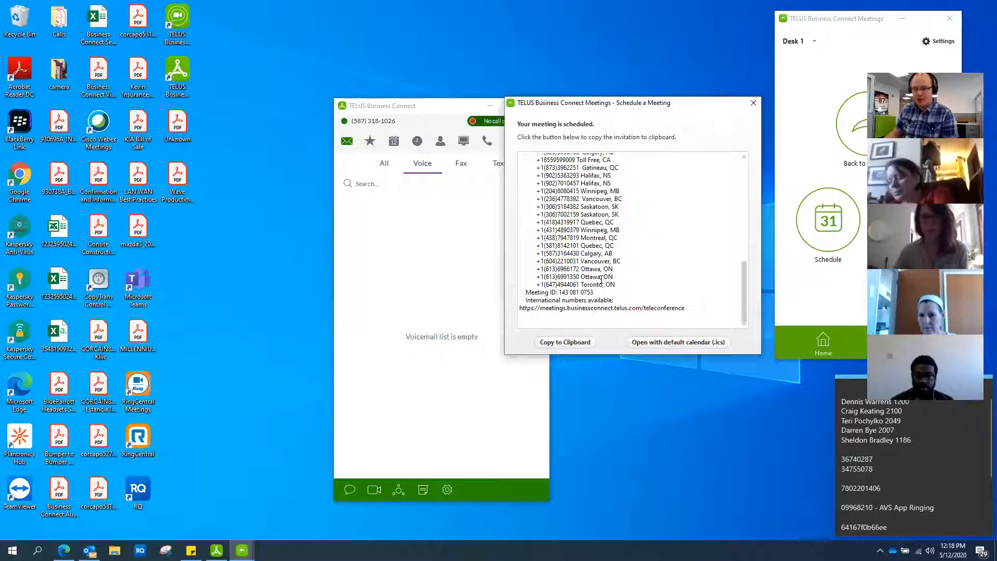
{"action": "scroll", "coordinate": [601, 280], "scroll_direction": "up", "scroll_amount": 1}
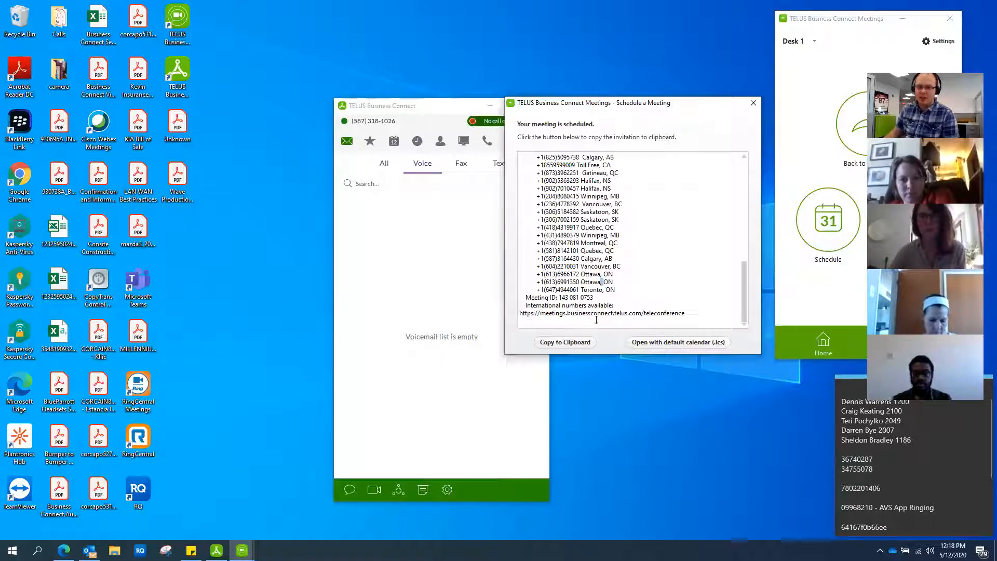
{"action": "left_click", "coordinate": [574, 345]}
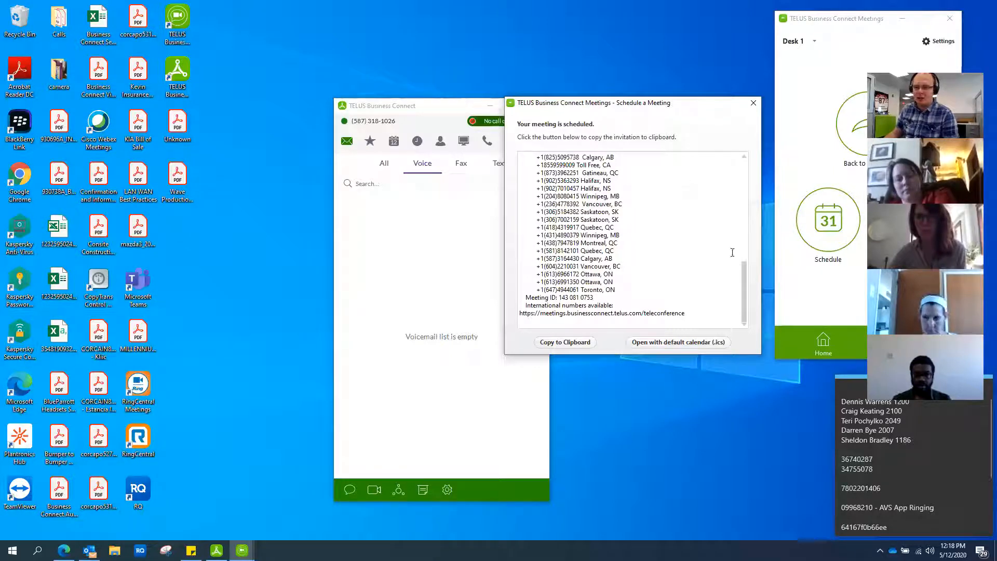
{"action": "left_click", "coordinate": [64, 551]}
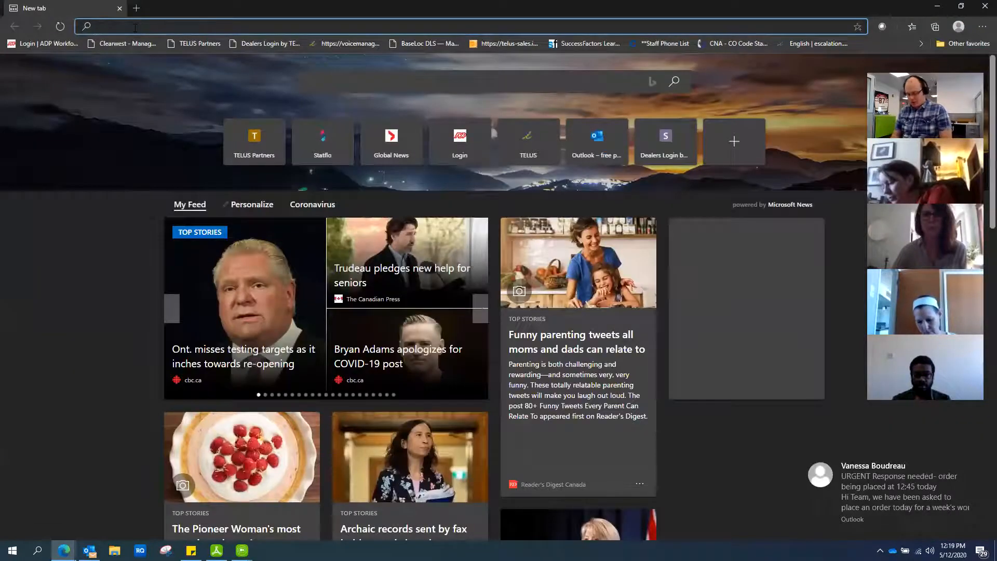
Step: Go to office.com, sign in, and open the Outlook calendar in May 2020 month view
{"action": "type", "text": "office"}
{"action": "key", "text": "Return"}
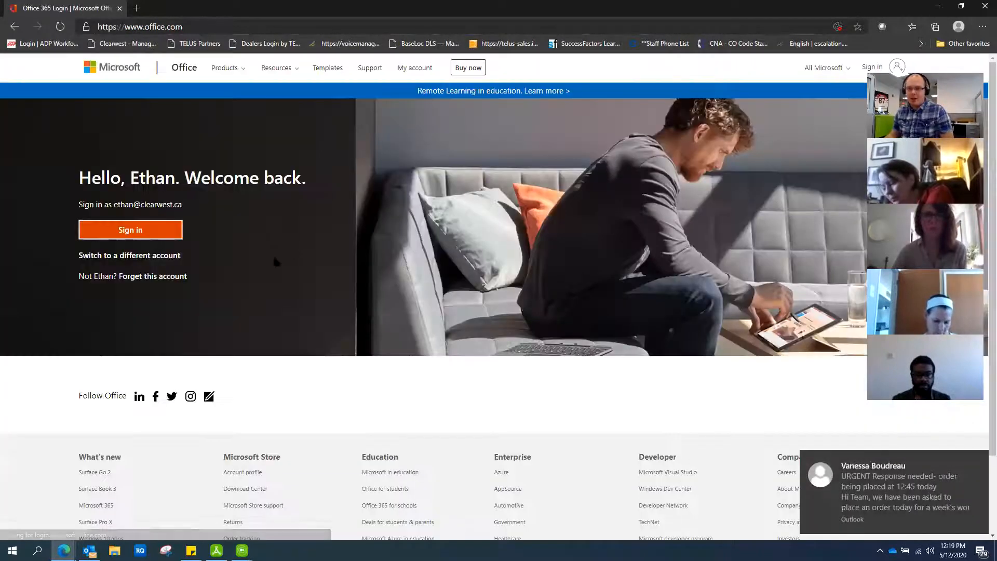
{"action": "left_click", "coordinate": [139, 231]}
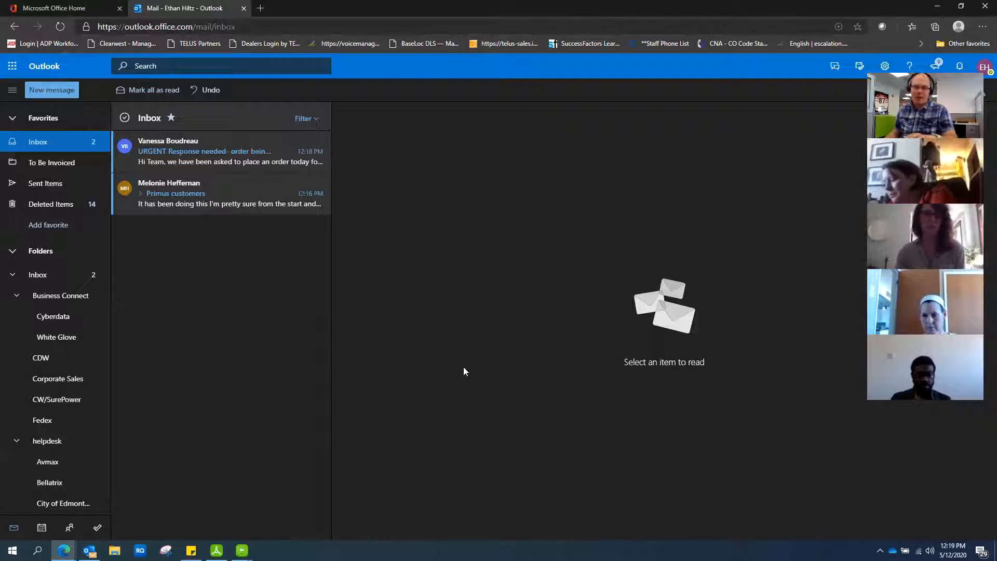
{"action": "left_click", "coordinate": [42, 527]}
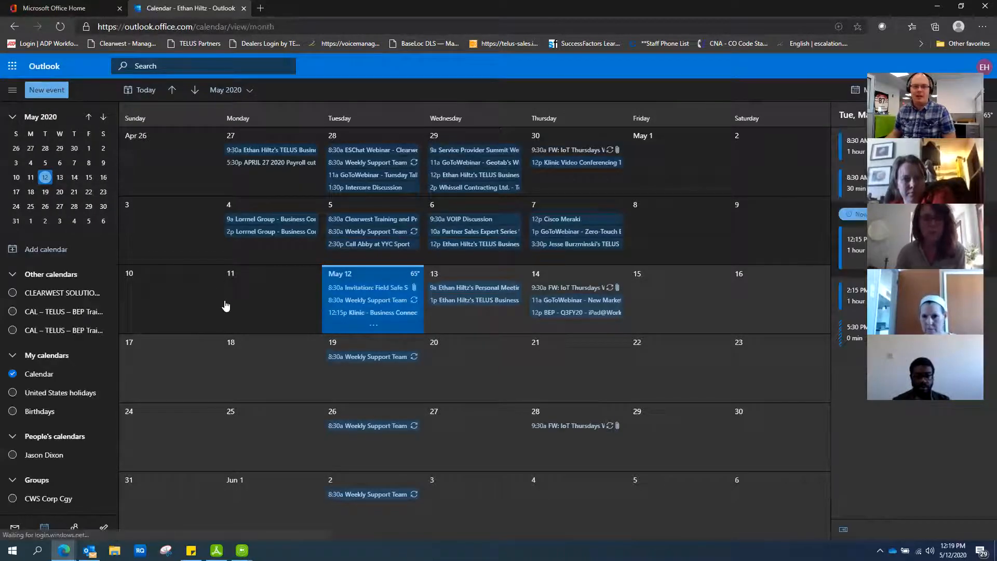
Step: Create a new calendar event and paste the TELUS invitation into its description
{"action": "left_click", "coordinate": [51, 91]}
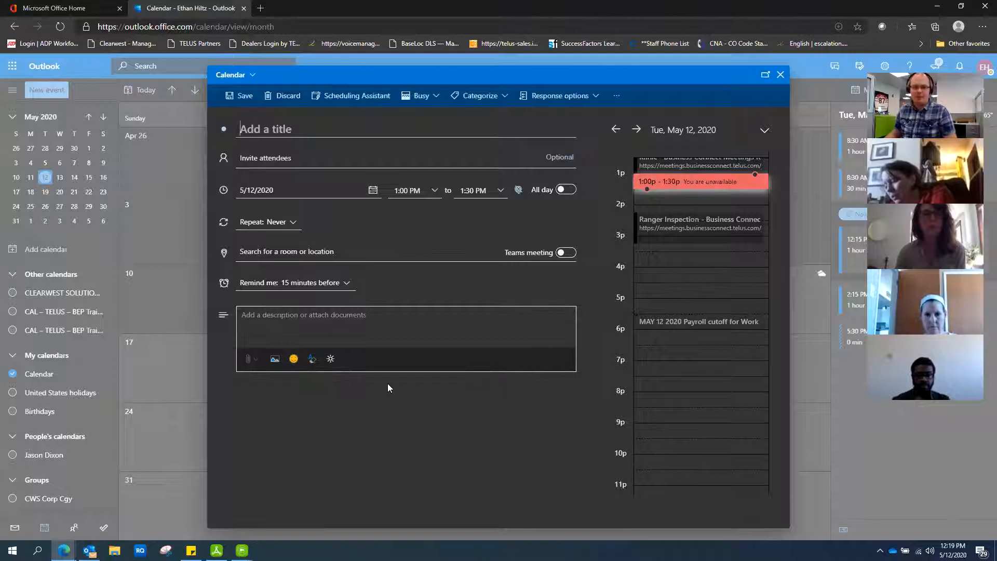
{"action": "left_click", "coordinate": [255, 317]}
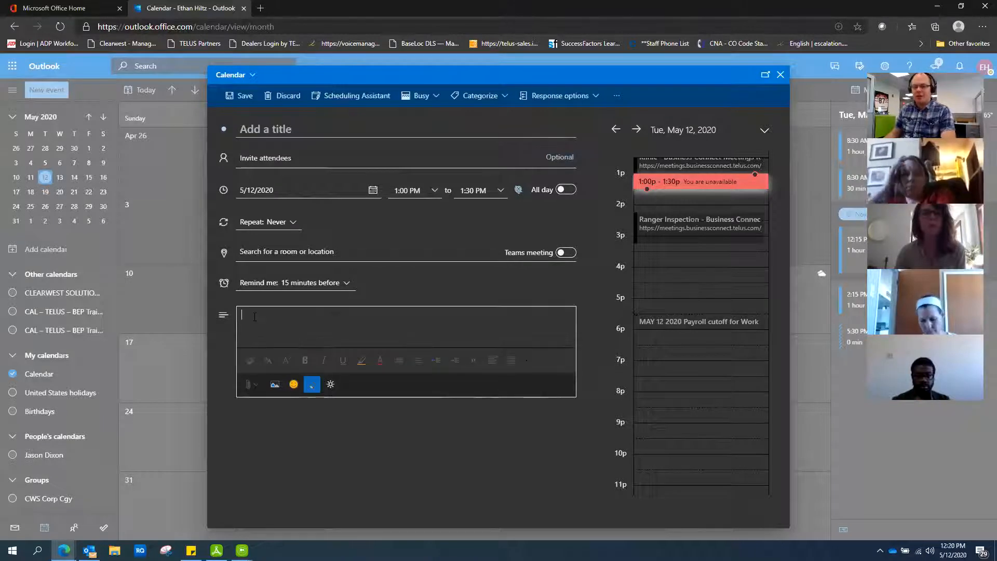
{"action": "right_click", "coordinate": [254, 318]}
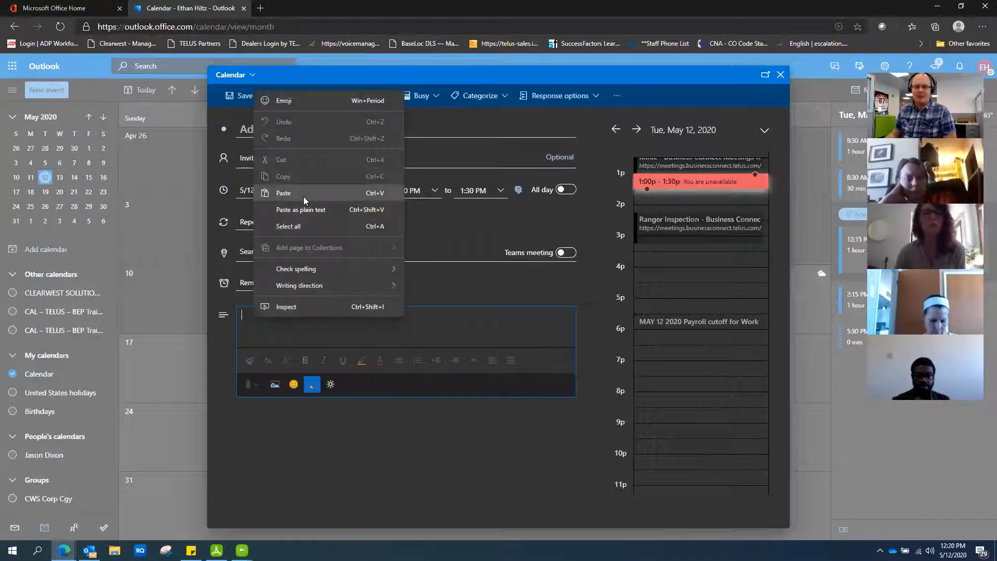
{"action": "left_click", "coordinate": [259, 326]}
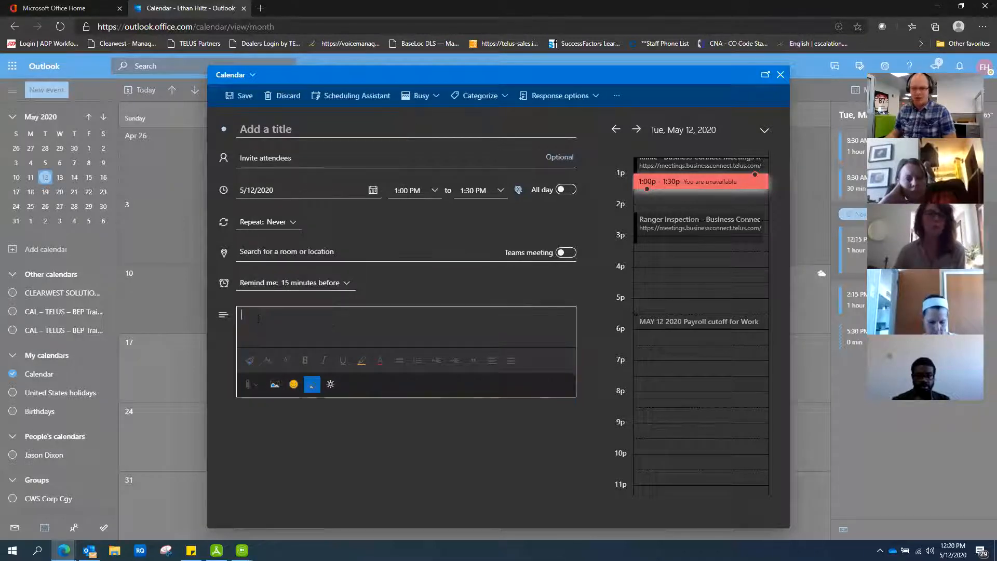
{"action": "key", "text": "ctrl+v"}
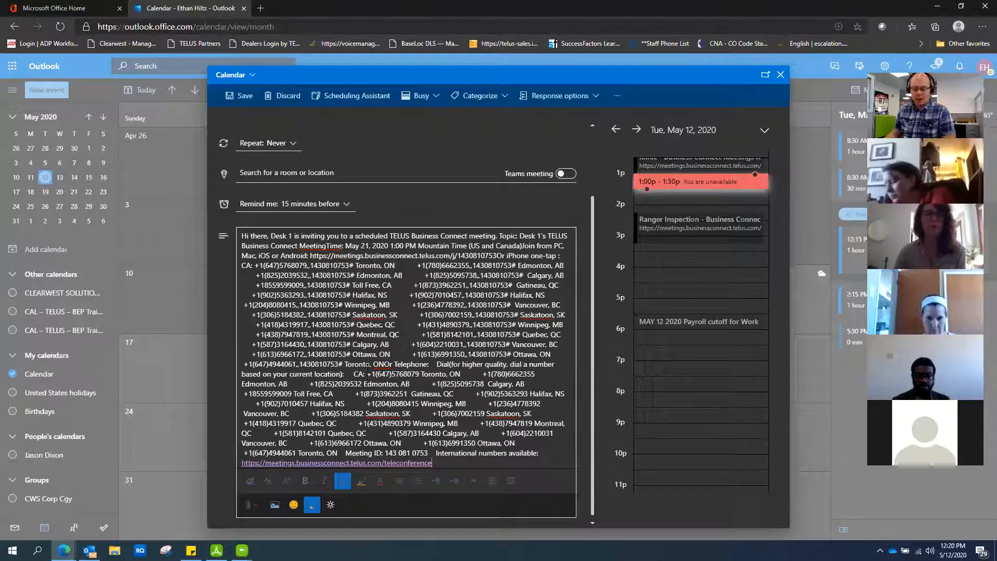
Step: Remove the final URL's link formatting and delete the Saskatoon-to-Ottawa dial-in numbers from the invitation
{"action": "key", "text": "ctrl+z"}
{"action": "scroll", "coordinate": [415, 337], "scroll_direction": "up", "scroll_amount": 2}
{"action": "scroll", "coordinate": [415, 337], "scroll_direction": "down", "scroll_amount": 2}
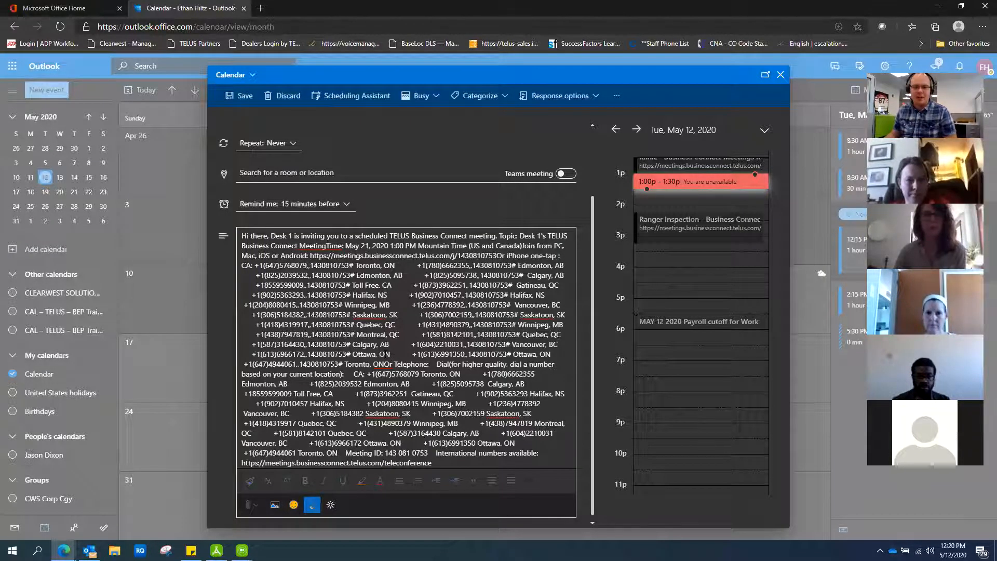
{"action": "left_click", "coordinate": [269, 237]}
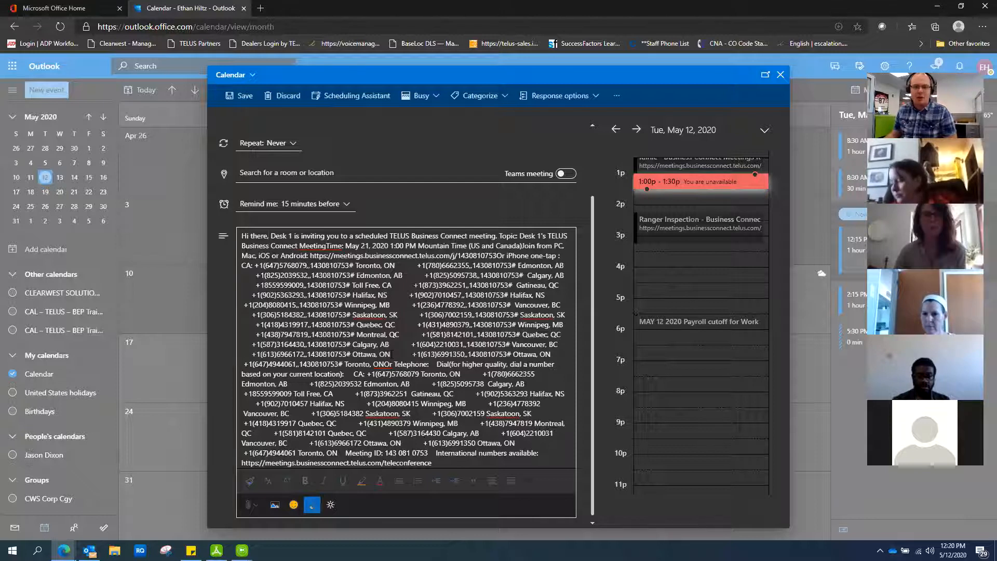
{"action": "left_click_drag", "start_coordinate": [353, 354], "coordinate": [256, 315]}
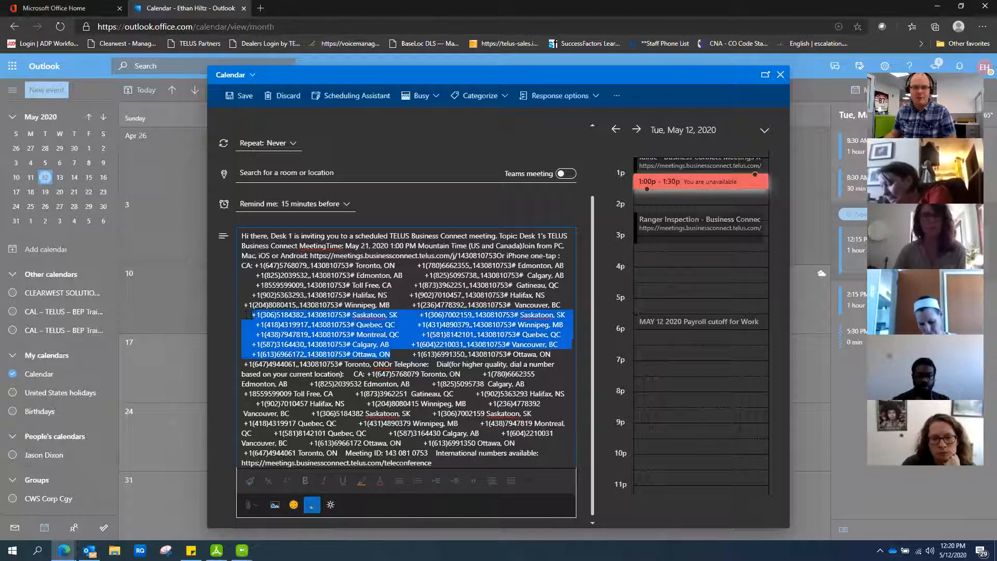
{"action": "key", "text": "Delete"}
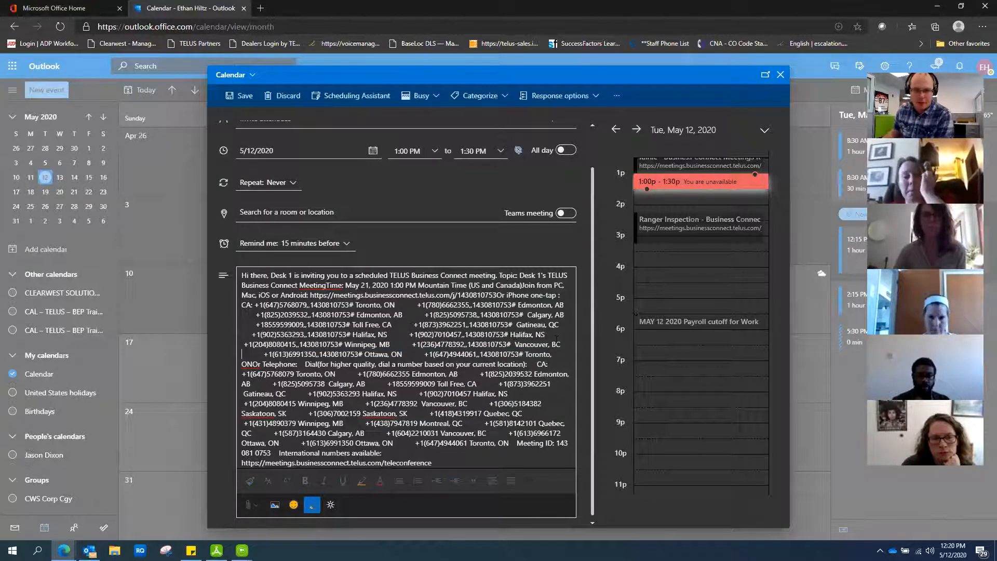
Step: Delete the Halifax, Vancouver, Toronto, Edmonton, Calgary and Gatineau dial-in numbers, then bring up attendee suggestions
{"action": "left_click_drag", "start_coordinate": [553, 334], "coordinate": [410, 325]}
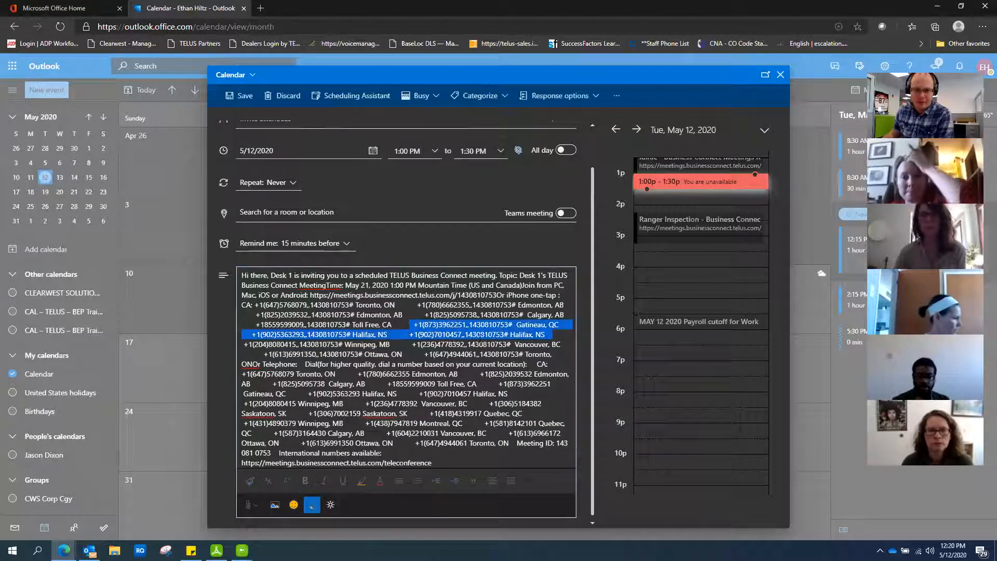
{"action": "left_click_drag", "start_coordinate": [559, 335], "coordinate": [245, 335]}
{"action": "key", "text": "BackSpace"}
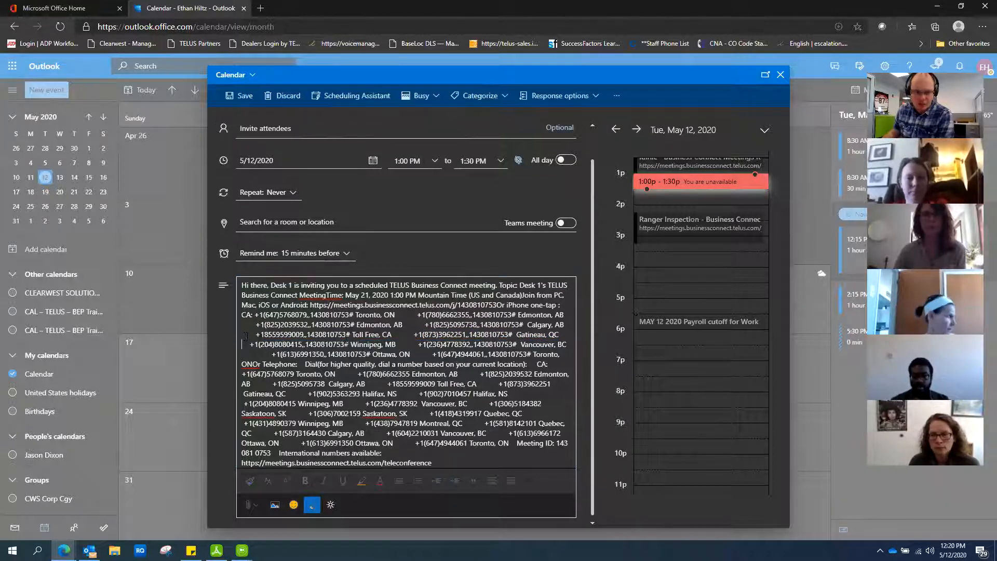
{"action": "left_click_drag", "start_coordinate": [568, 344], "coordinate": [418, 344]}
{"action": "key", "text": "BackSpace"}
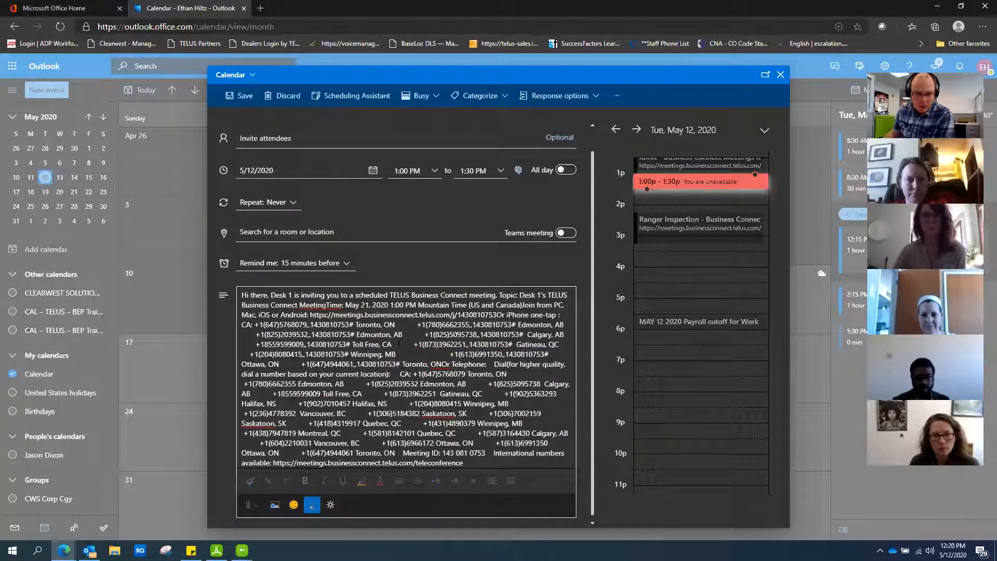
{"action": "left_click_drag", "start_coordinate": [407, 335], "coordinate": [259, 325]}
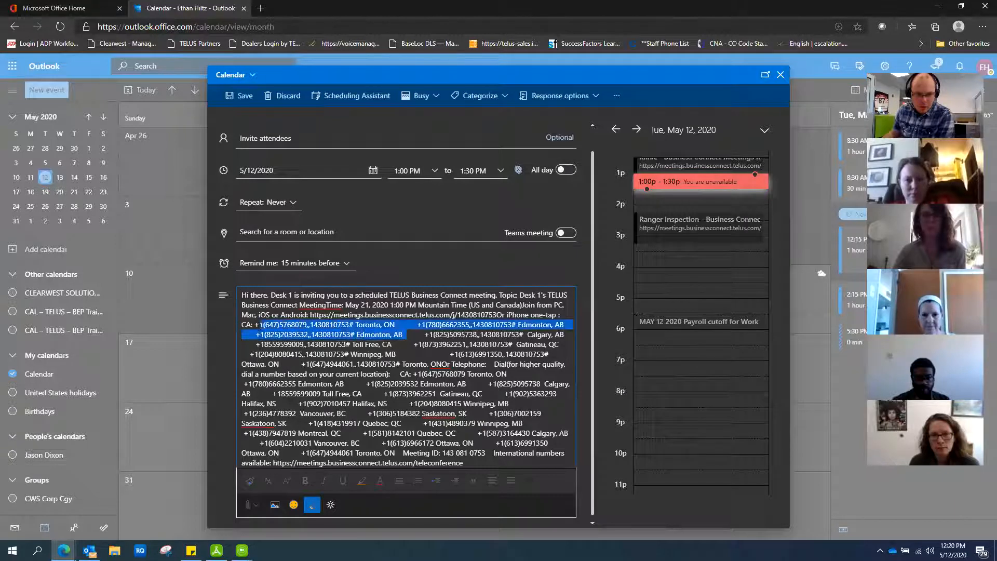
{"action": "key", "text": "BackSpace"}
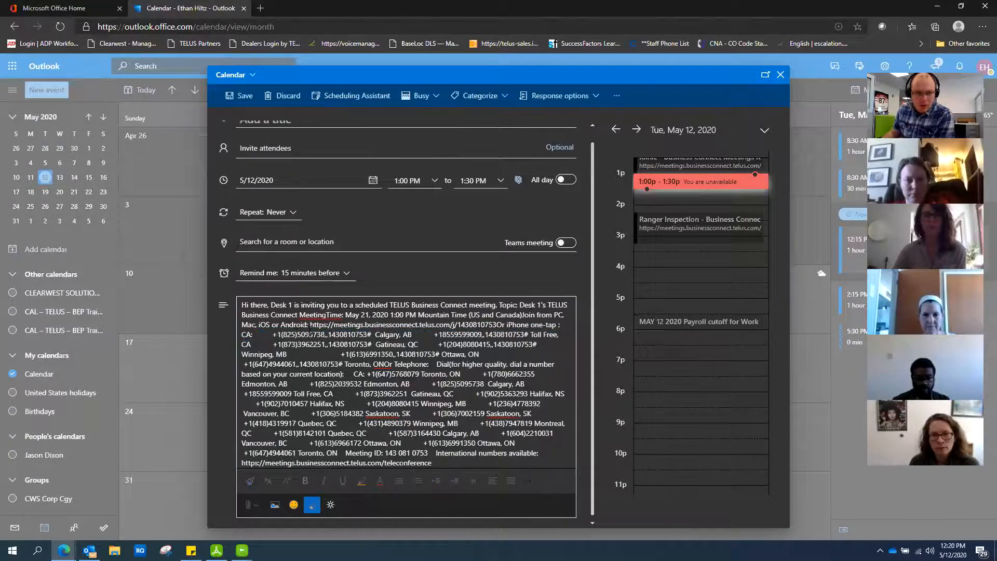
{"action": "left_click_drag", "start_coordinate": [429, 334], "coordinate": [272, 334]}
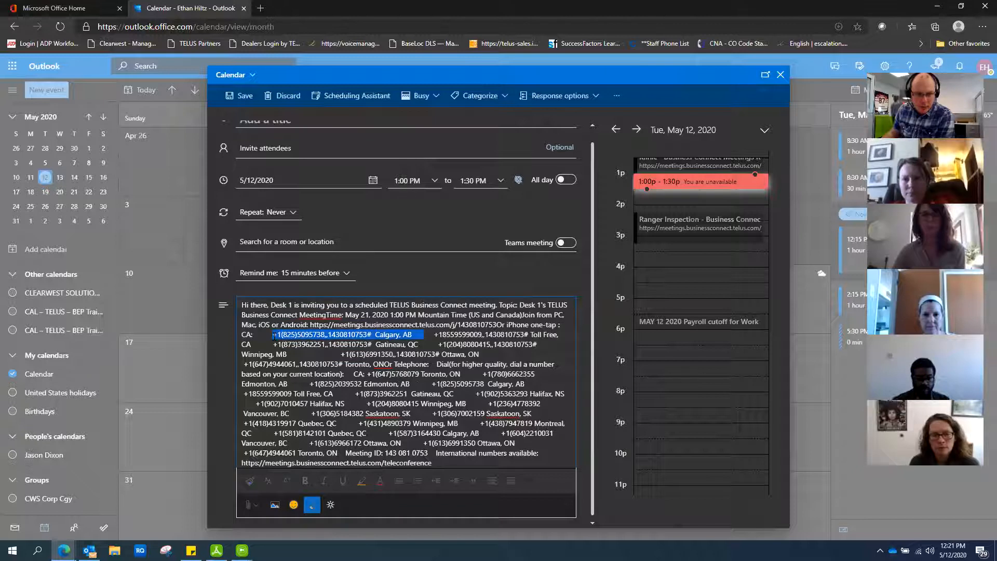
{"action": "key", "text": "BackSpace"}
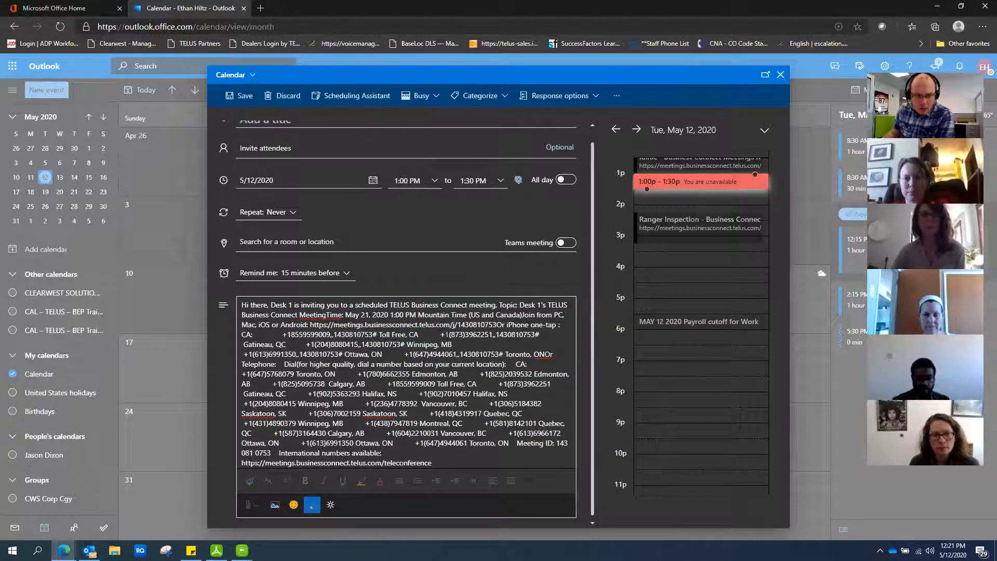
{"action": "left_click_drag", "start_coordinate": [542, 335], "coordinate": [435, 335]}
{"action": "key", "text": "BackSpace"}
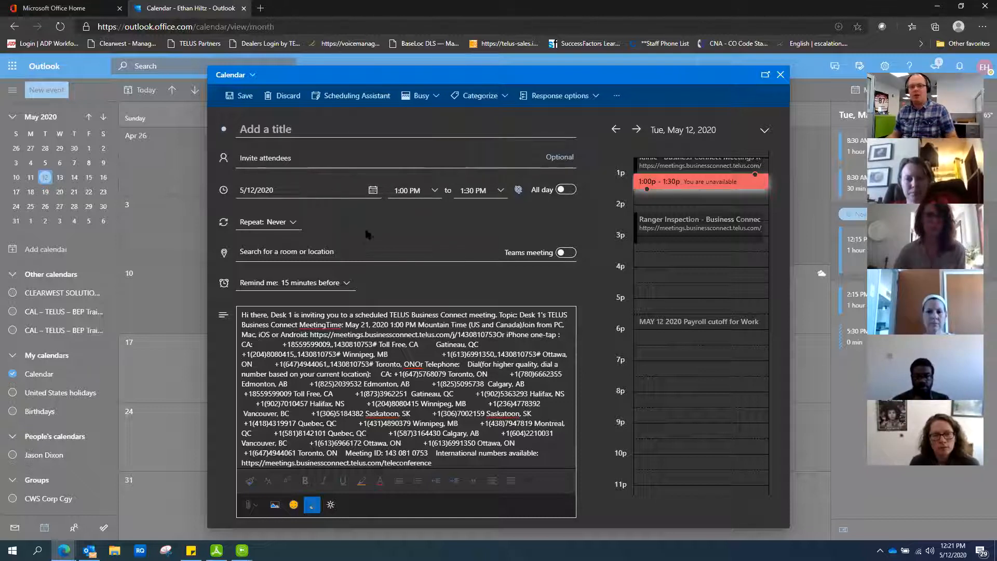
{"action": "left_click", "coordinate": [272, 158]}
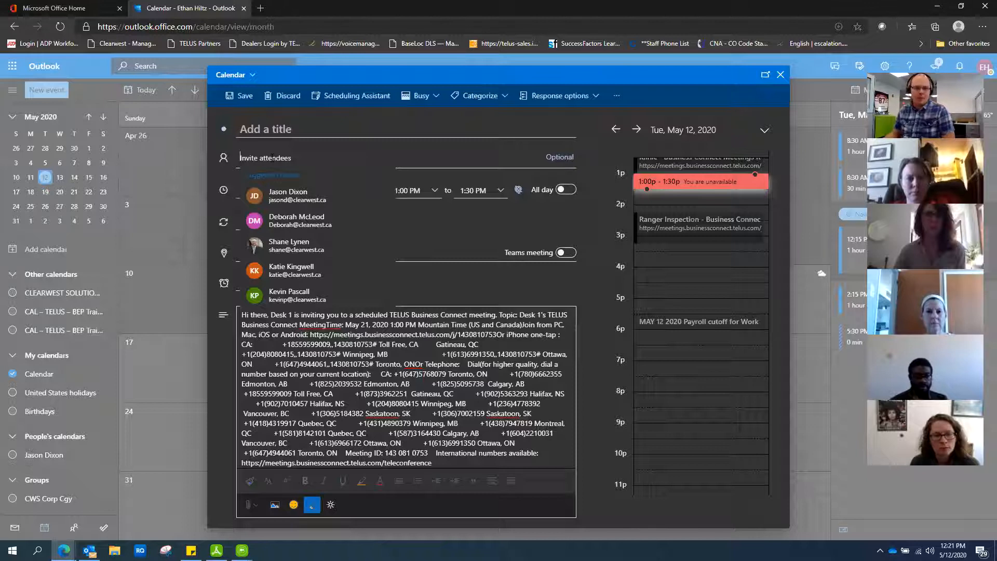
Step: Search for a contact by partial name and add them as the first attendee
{"action": "type", "text": "Veronie"}
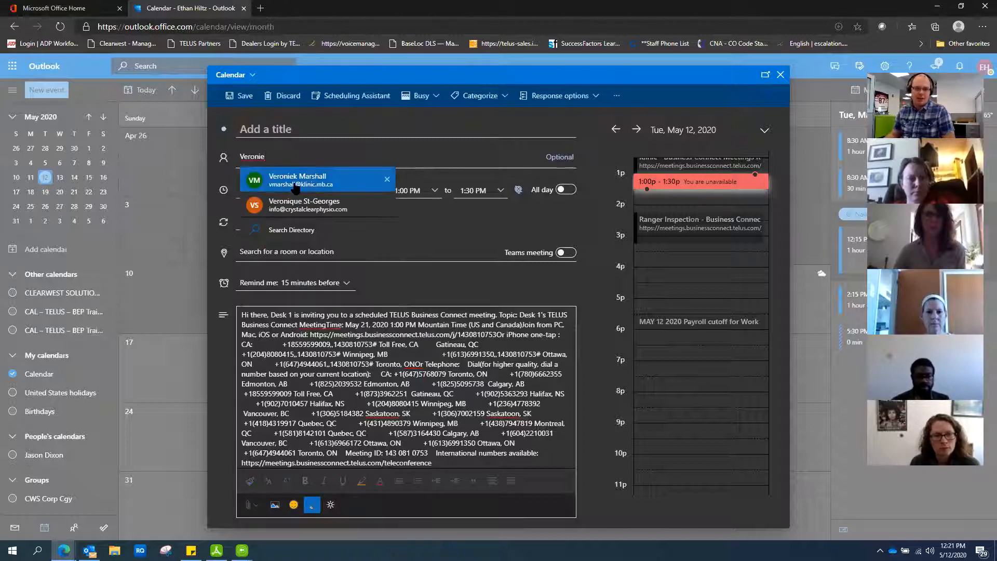
{"action": "left_click", "coordinate": [295, 185]}
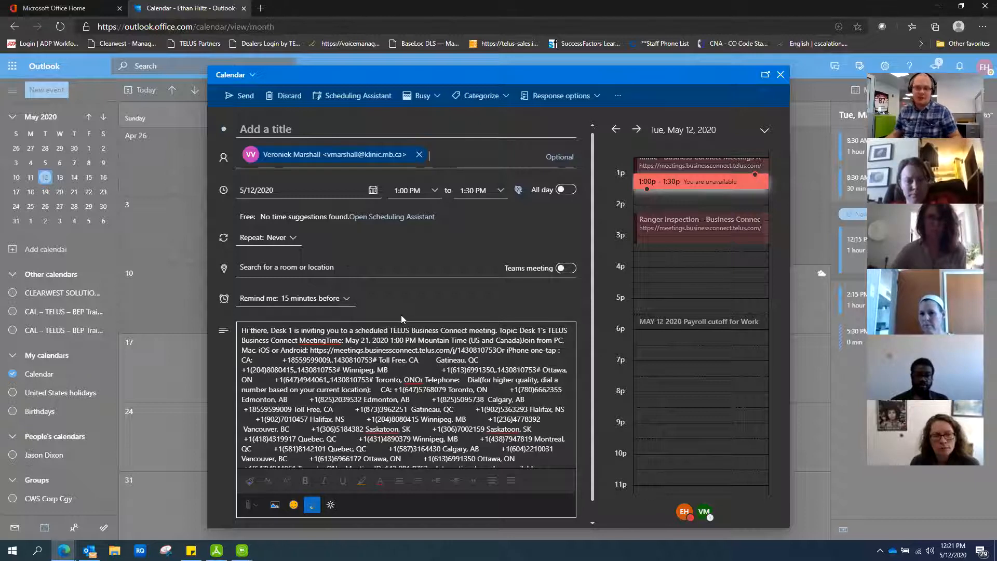
Step: Set the event date to May 21, 2020 and its end time to 2:00 PM
{"action": "left_click", "coordinate": [373, 190]}
{"action": "left_click", "coordinate": [307, 287]}
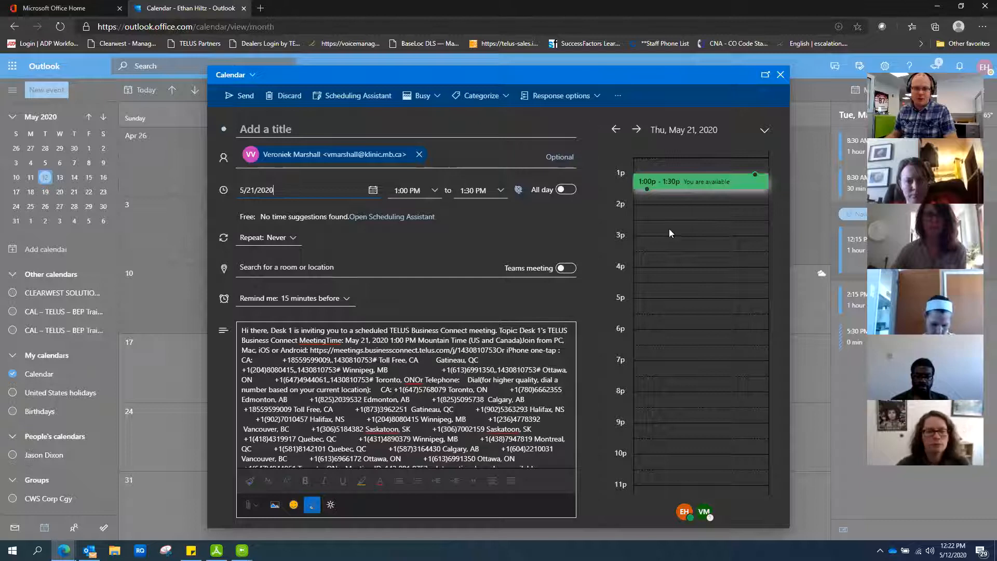
{"action": "left_click", "coordinate": [501, 190]}
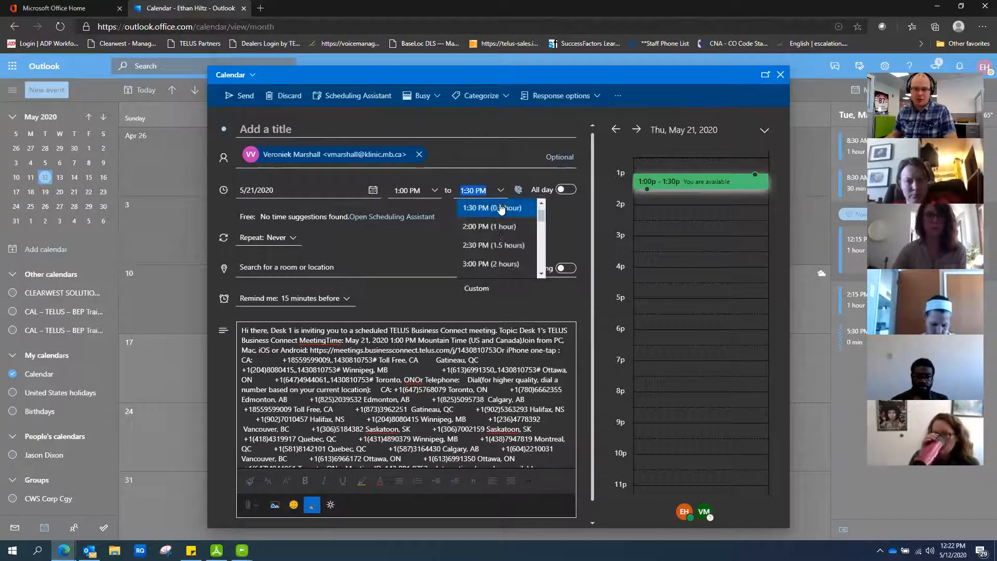
{"action": "left_click", "coordinate": [490, 231]}
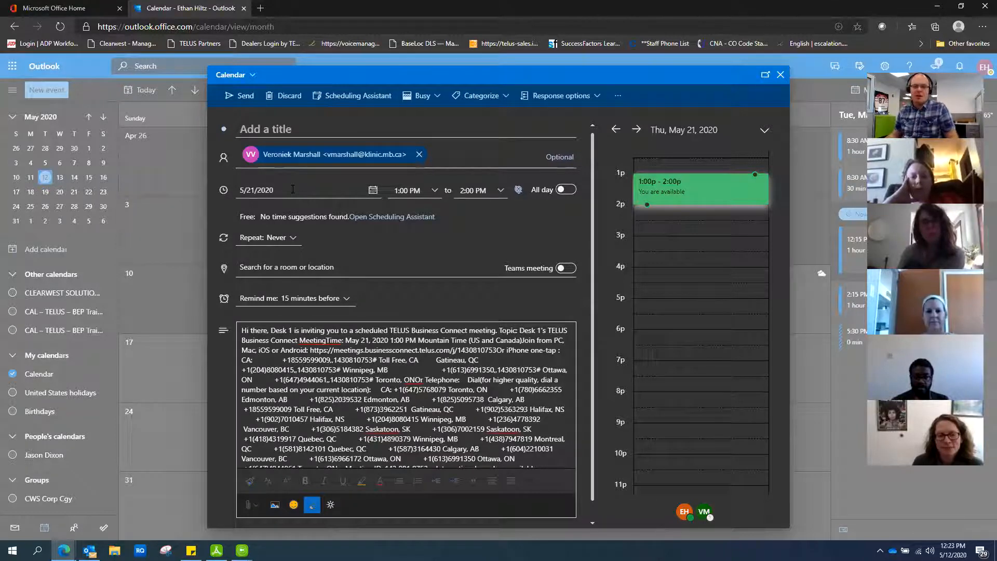
Step: In Scheduling Assistant, replace the original invitee with two suggested colleagues as required attendees
{"action": "left_click", "coordinate": [354, 97]}
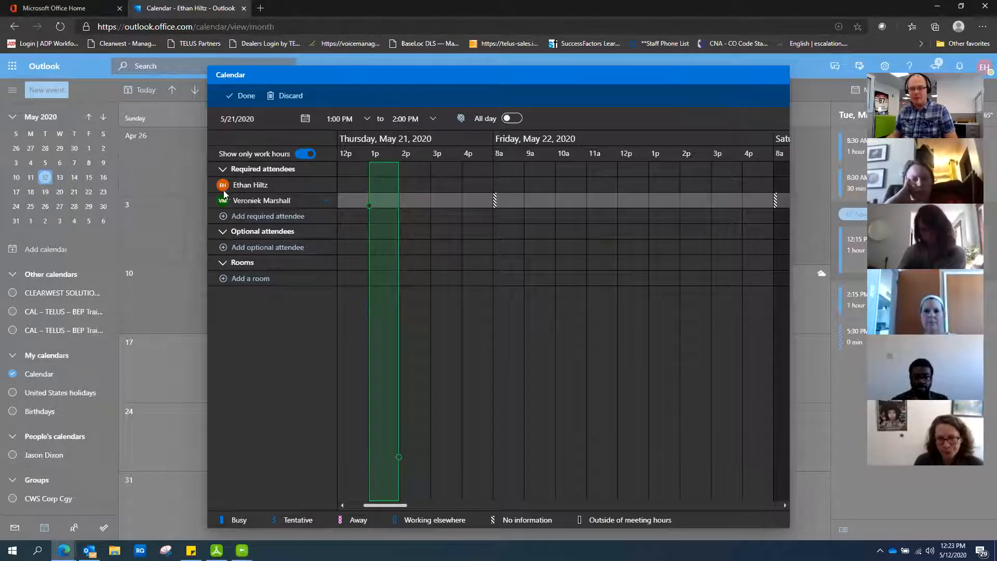
{"action": "left_click", "coordinate": [325, 200]}
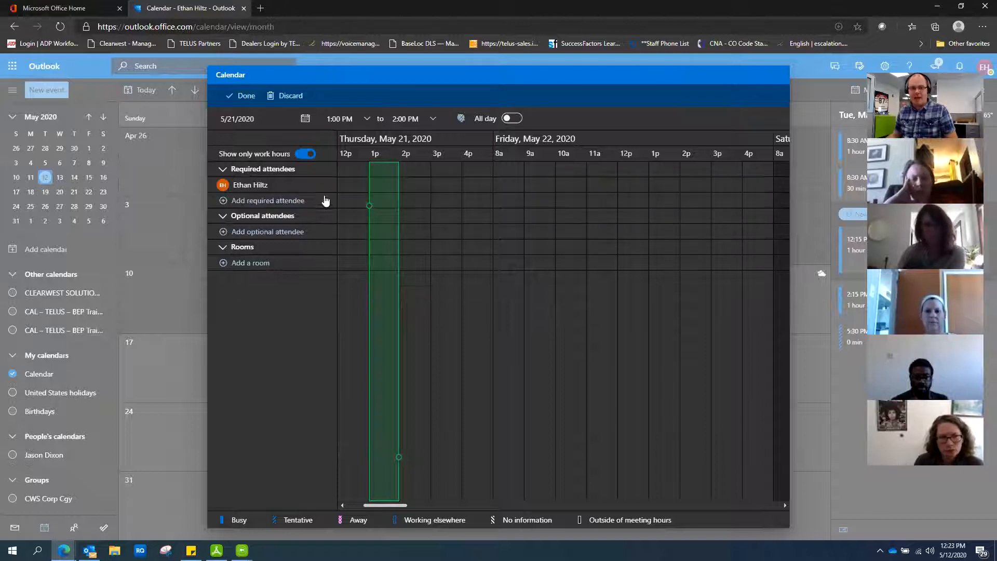
{"action": "left_click", "coordinate": [259, 202]}
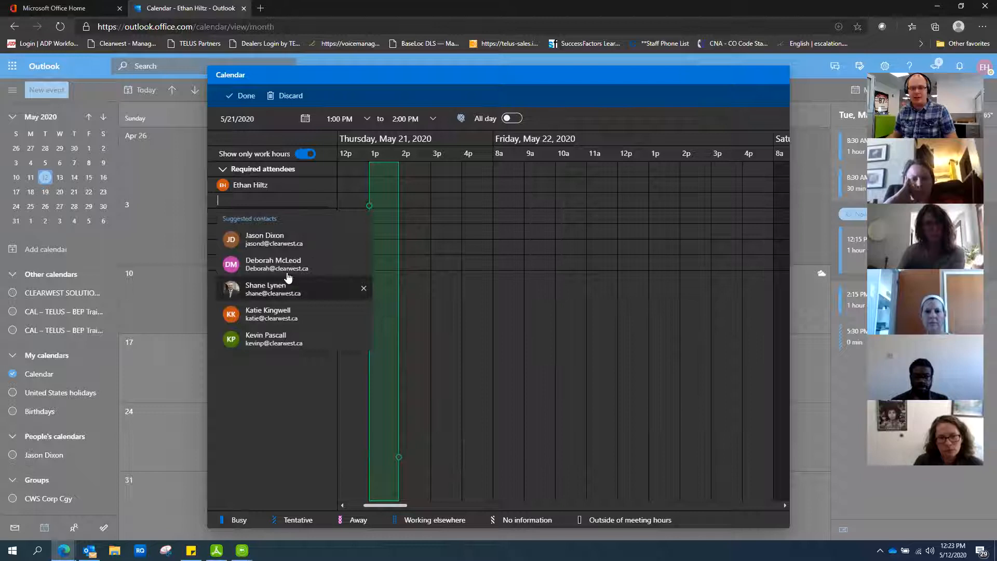
{"action": "left_click", "coordinate": [284, 242]}
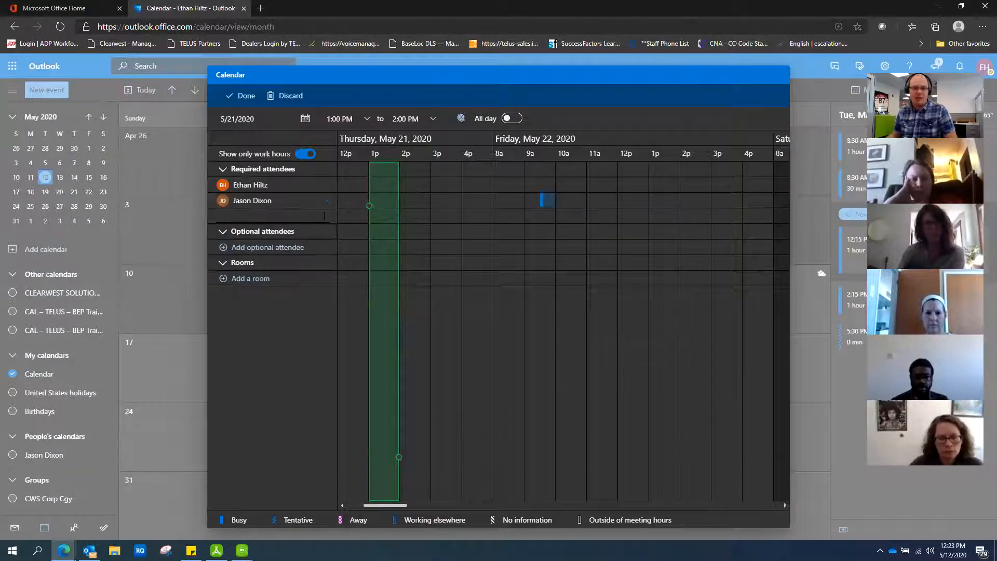
{"action": "left_click", "coordinate": [294, 217]}
{"action": "left_click", "coordinate": [279, 311]}
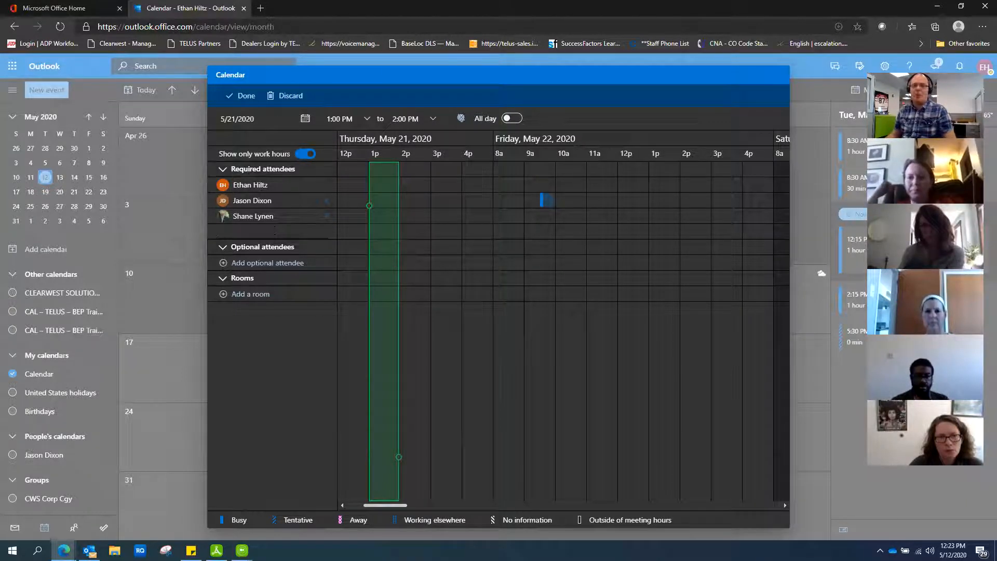
{"action": "left_click", "coordinate": [248, 97]}
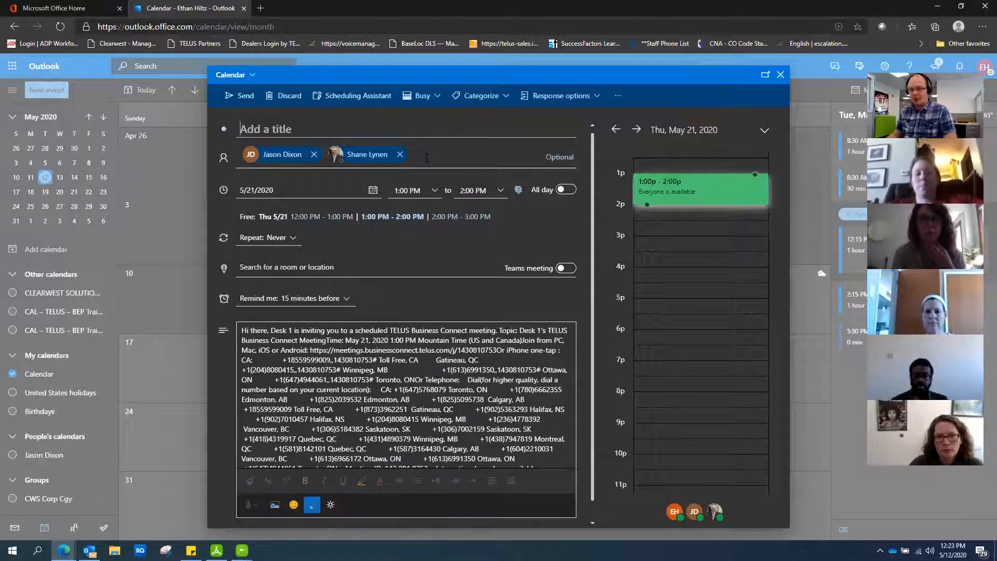
Step: Select the meetings.businessconnect.telus.com link in the invitation body
{"action": "left_click", "coordinate": [427, 158]}
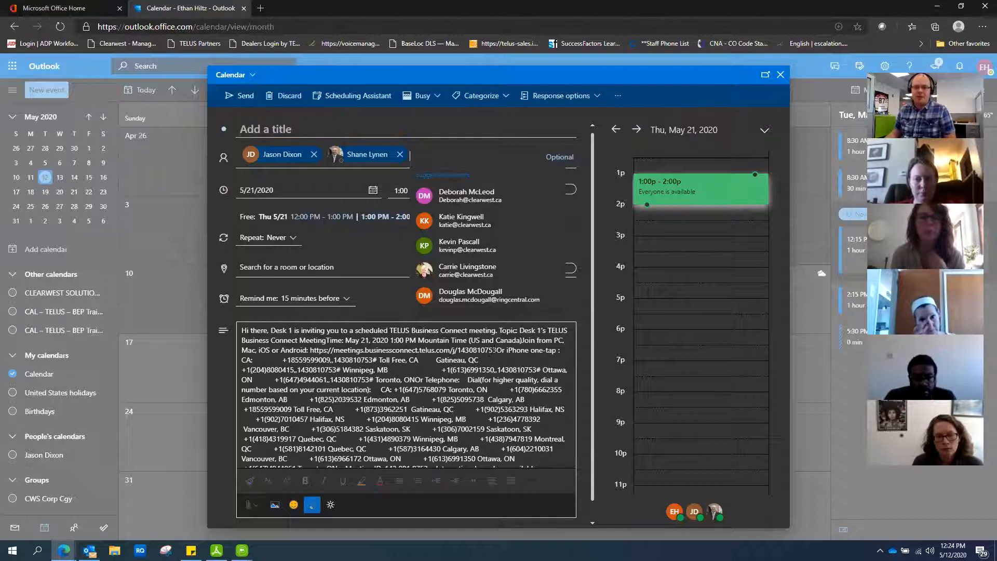
{"action": "left_click_drag", "start_coordinate": [495, 350], "coordinate": [310, 350]}
{"action": "key", "text": "ctrl+c"}
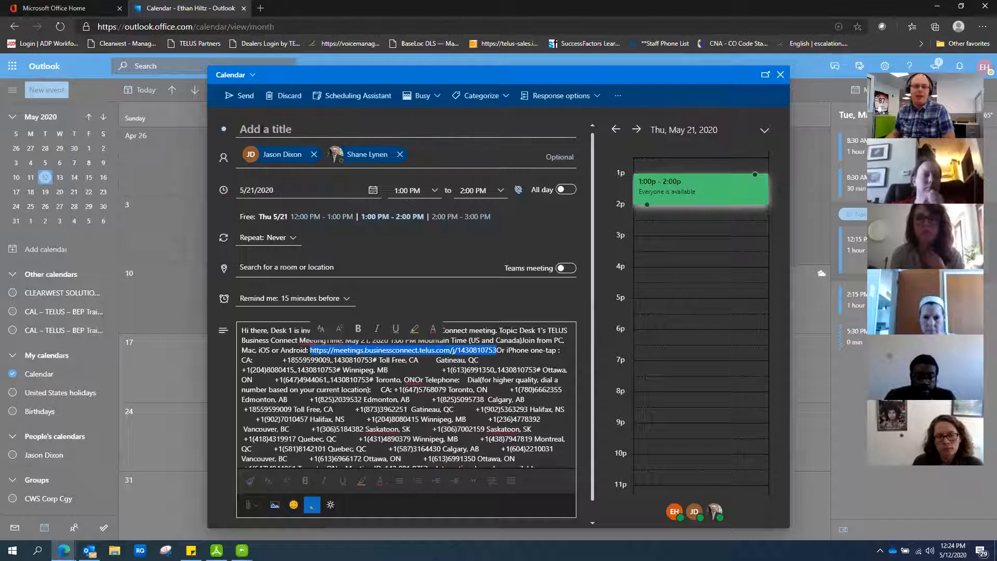
Step: Paste the TELUS Business Connect meeting link as the event's location
{"action": "left_click", "coordinate": [277, 266]}
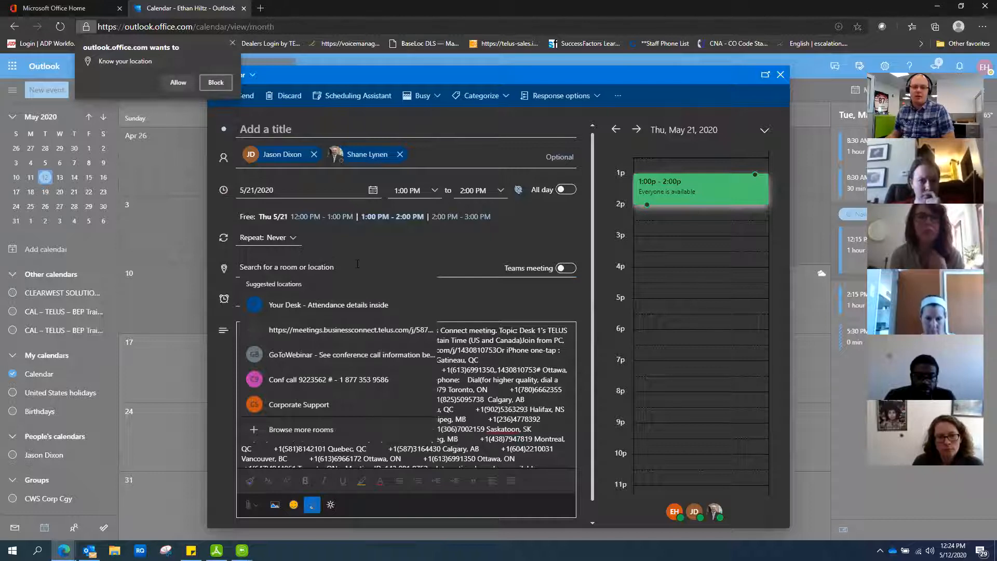
{"action": "key", "text": "ctrl+v"}
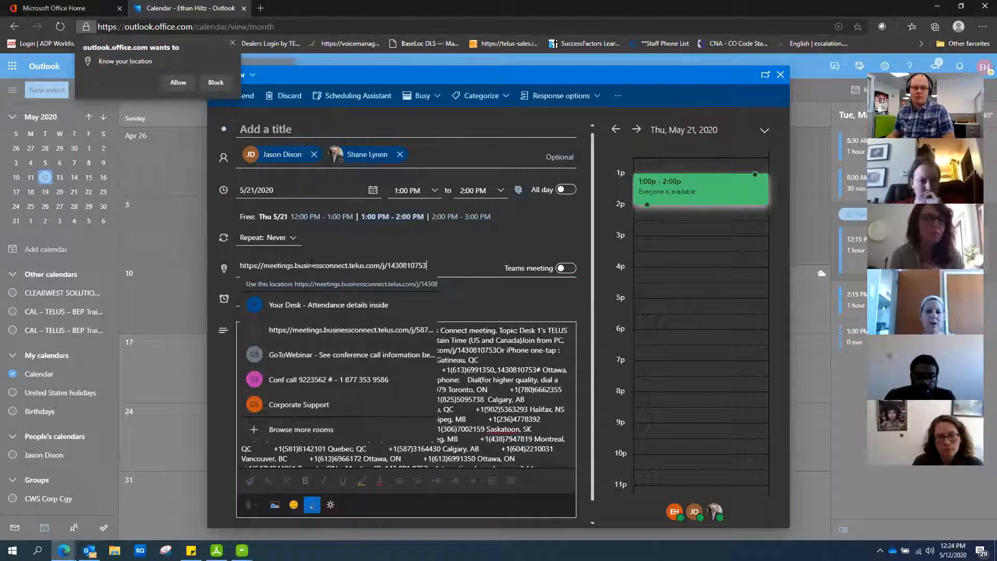
{"action": "left_click", "coordinate": [450, 245]}
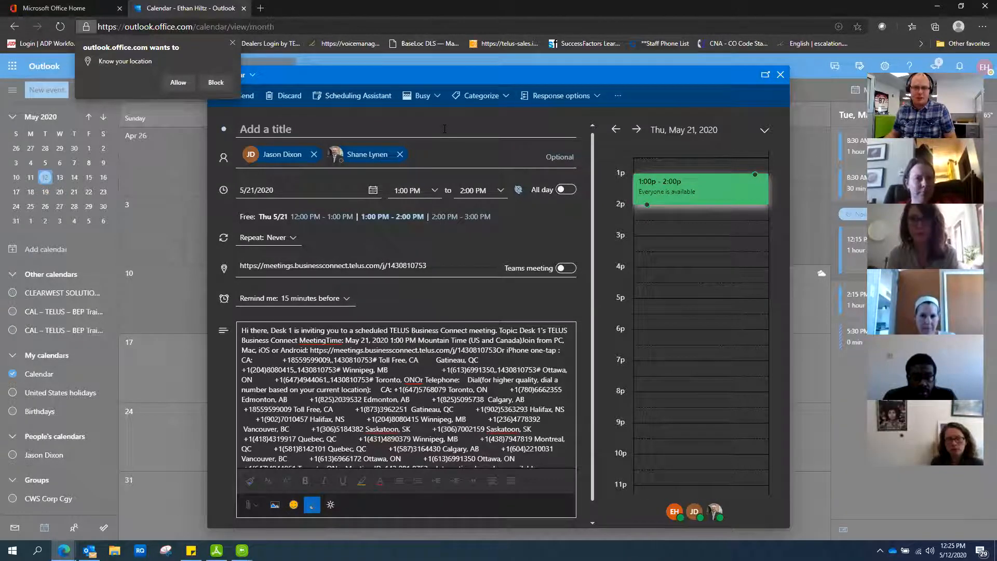
Step: Remove both existing attendees and invite only the external invitee's e-mail address instead
{"action": "left_click", "coordinate": [425, 152]}
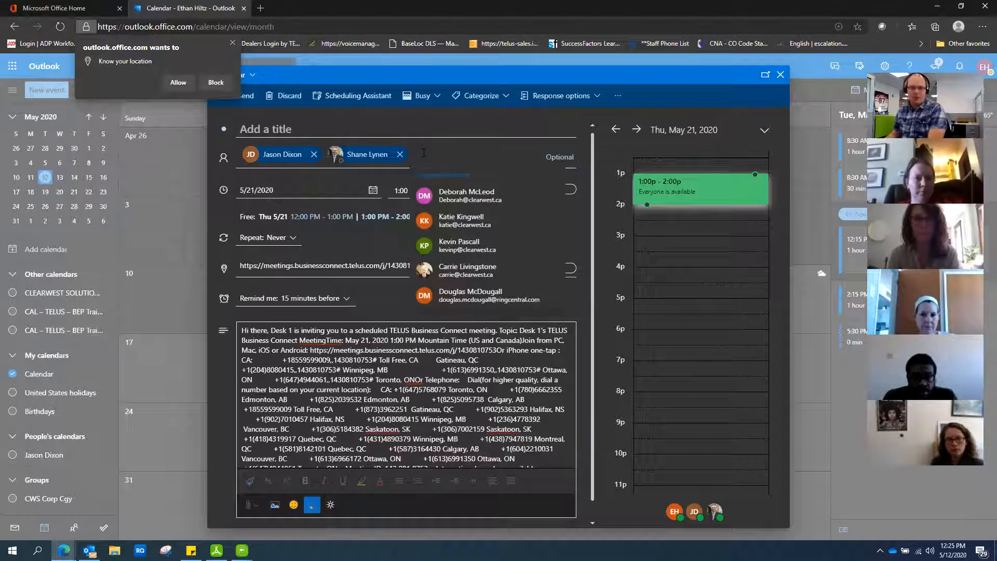
{"action": "key", "text": "BackSpace"}
{"action": "key", "text": "BackSpace"}
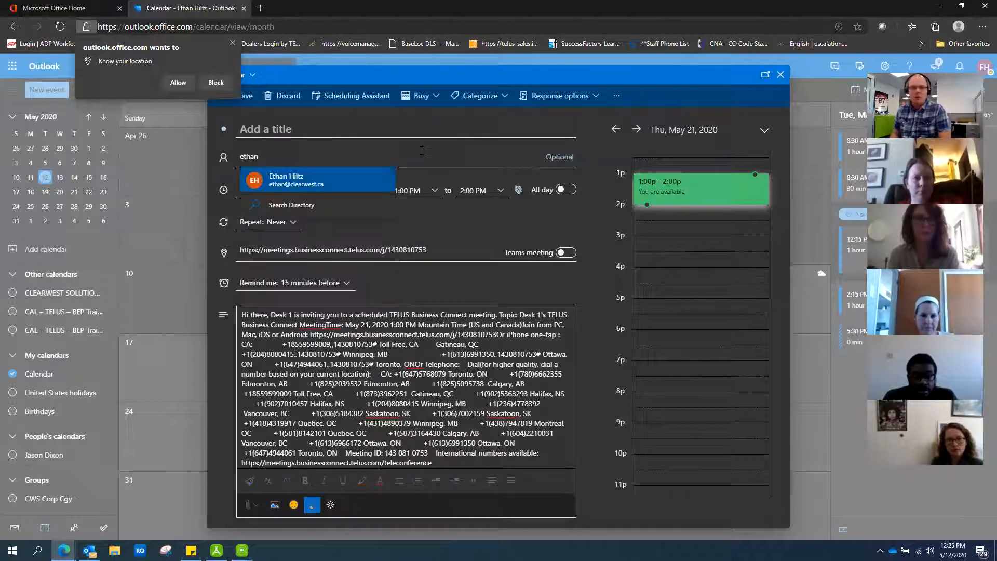
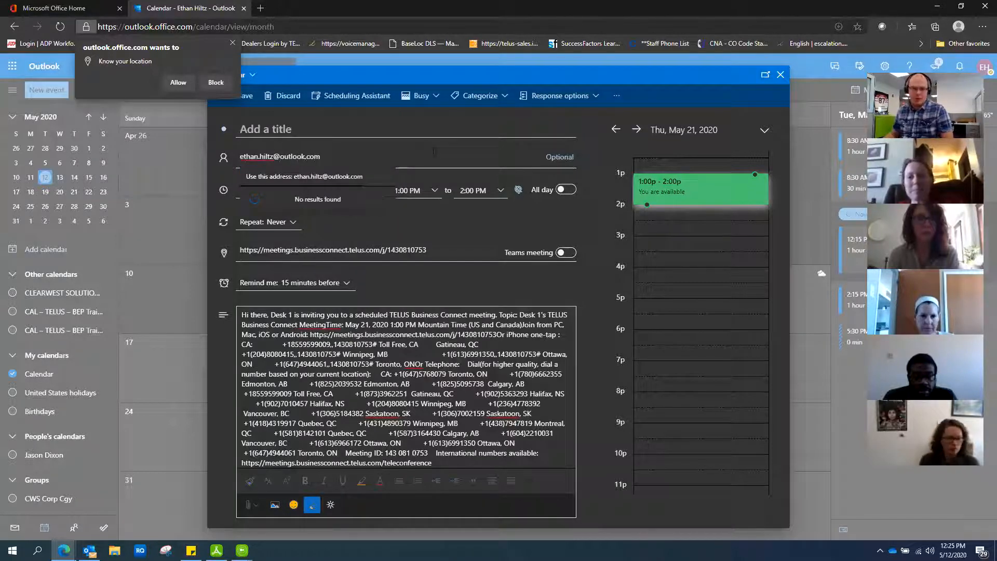
{"action": "left_click", "coordinate": [332, 179]}
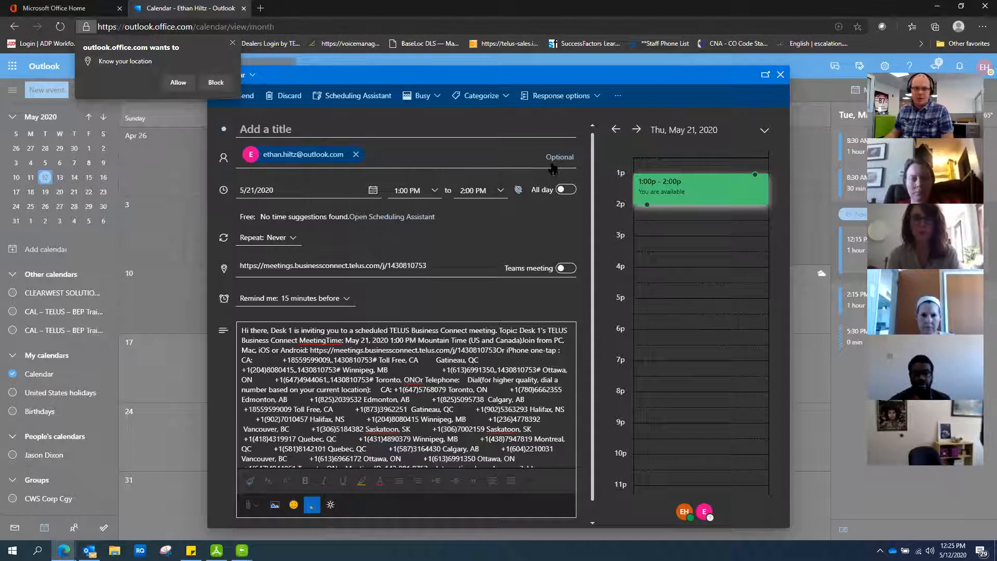
{"action": "scroll", "coordinate": [442, 278], "scroll_direction": "down", "scroll_amount": 2}
{"action": "scroll", "coordinate": [435, 277], "scroll_direction": "up", "scroll_amount": 2}
{"action": "left_click", "coordinate": [265, 128]}
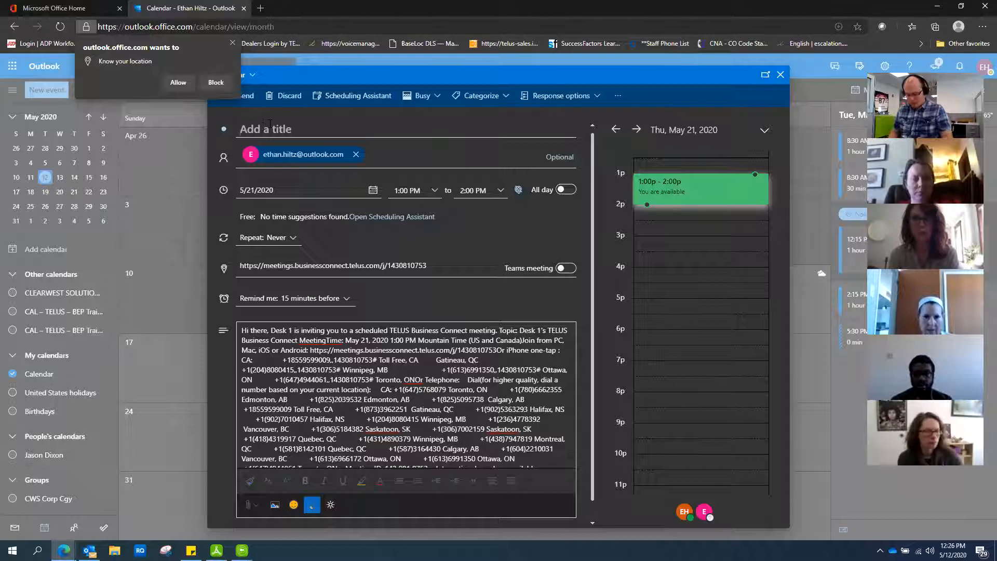
Step: Enter 'Business Connect Meetings Demo' as the event title and block the browser's location request
{"action": "type", "text": "Busines"}
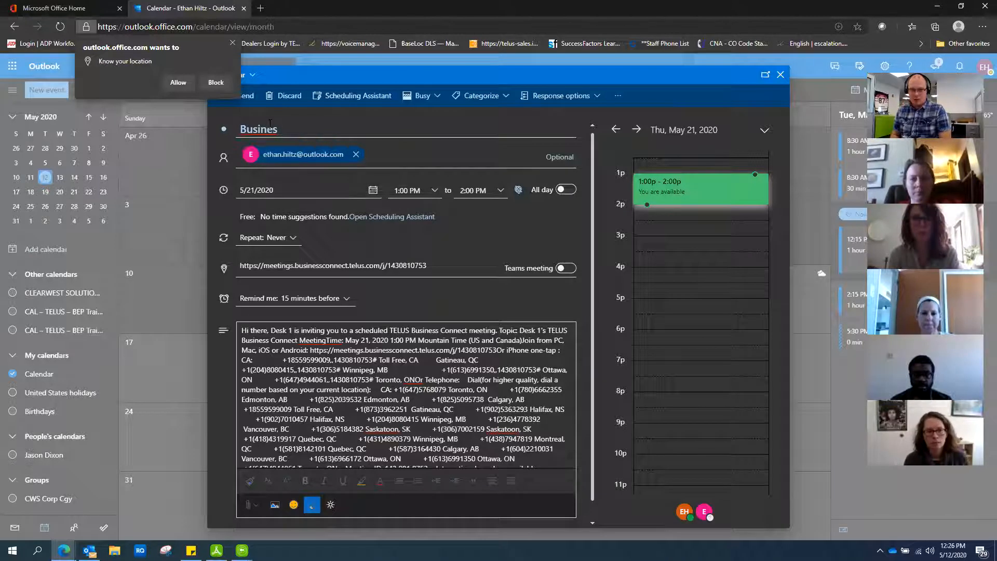
{"action": "type", "text": "s Connect Meetings Demo"}
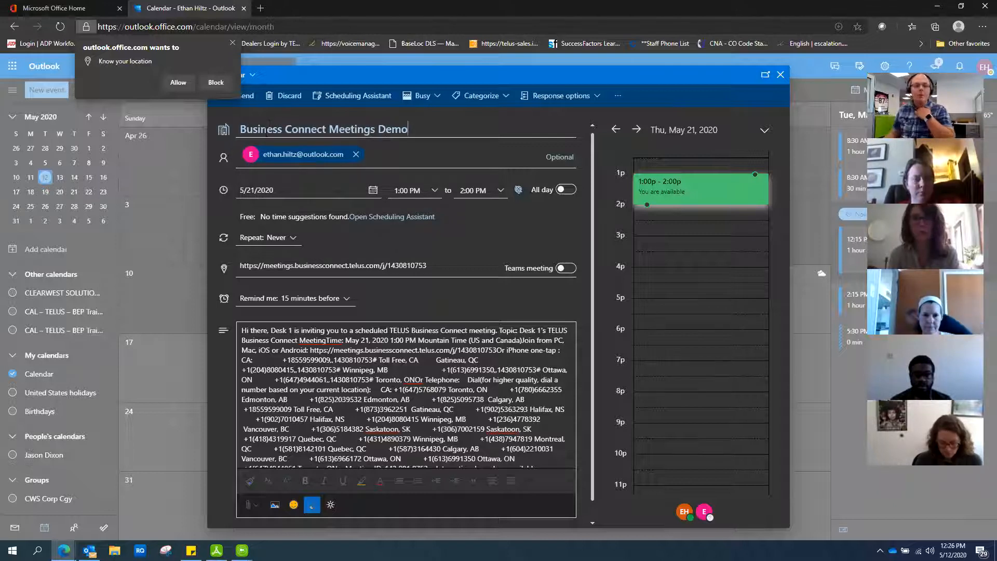
{"action": "left_click", "coordinate": [214, 82]}
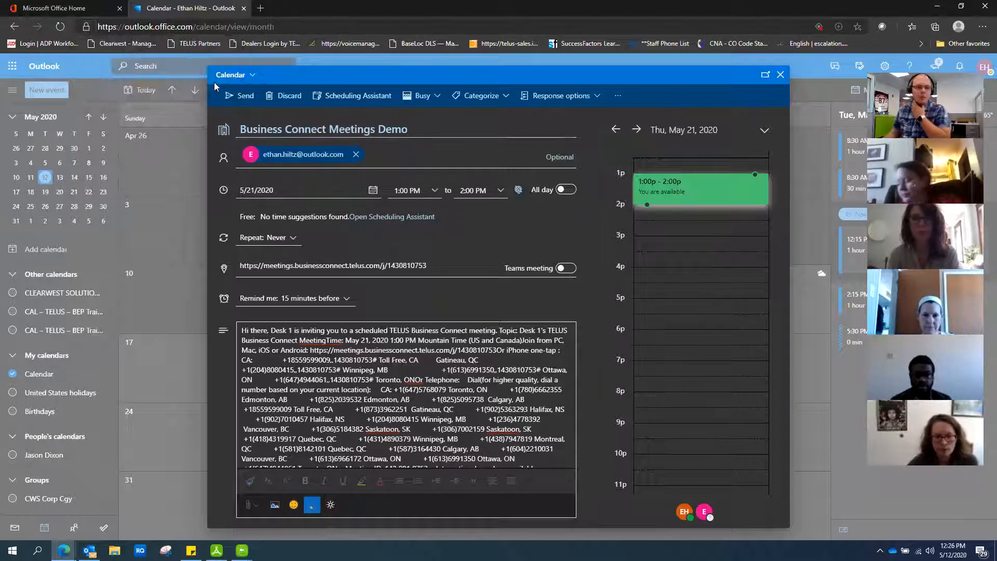
Step: Send the invitation and check the new 1 PM event on May 21 in the calendar
{"action": "left_click", "coordinate": [247, 100]}
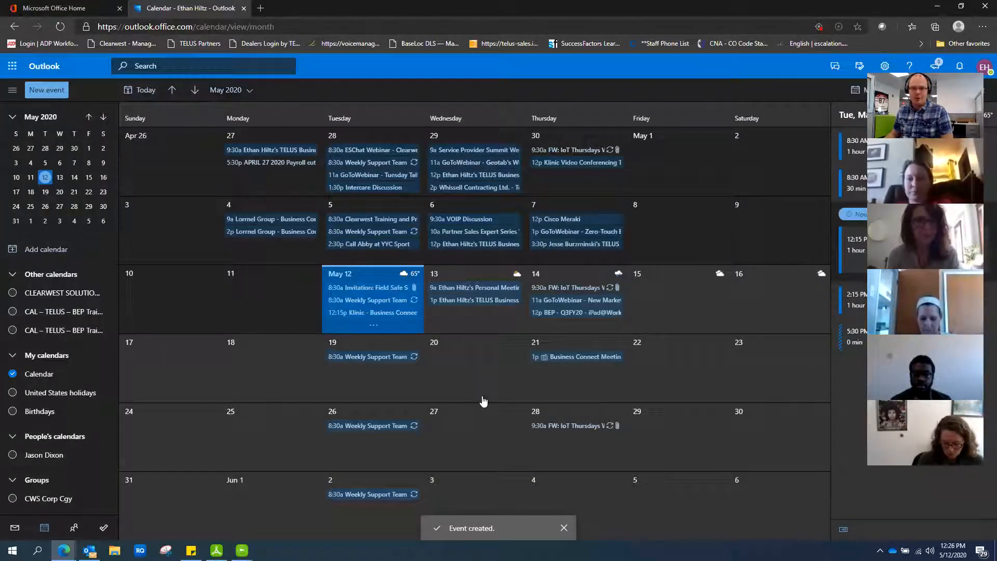
{"action": "mouse_move", "coordinate": [571, 361]}
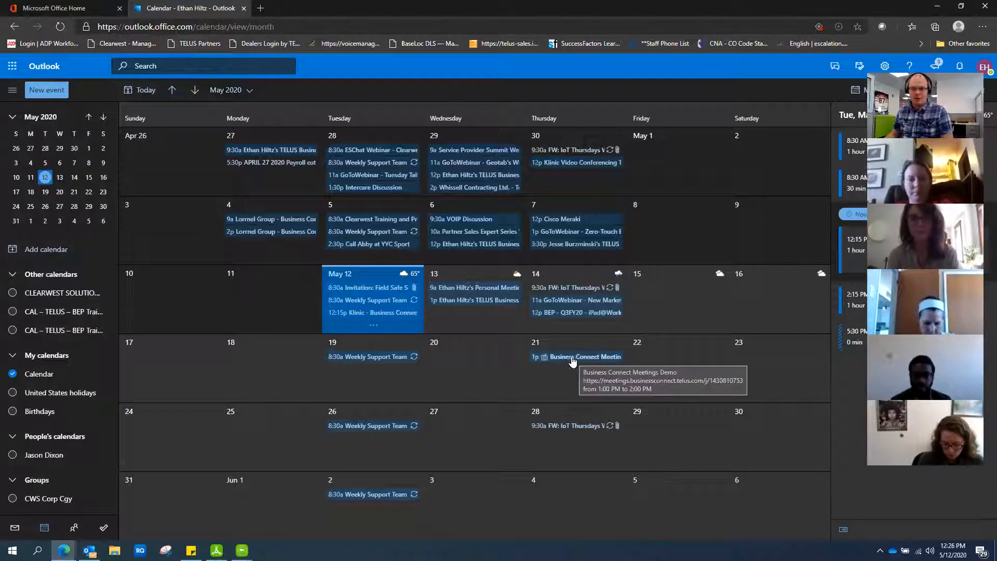